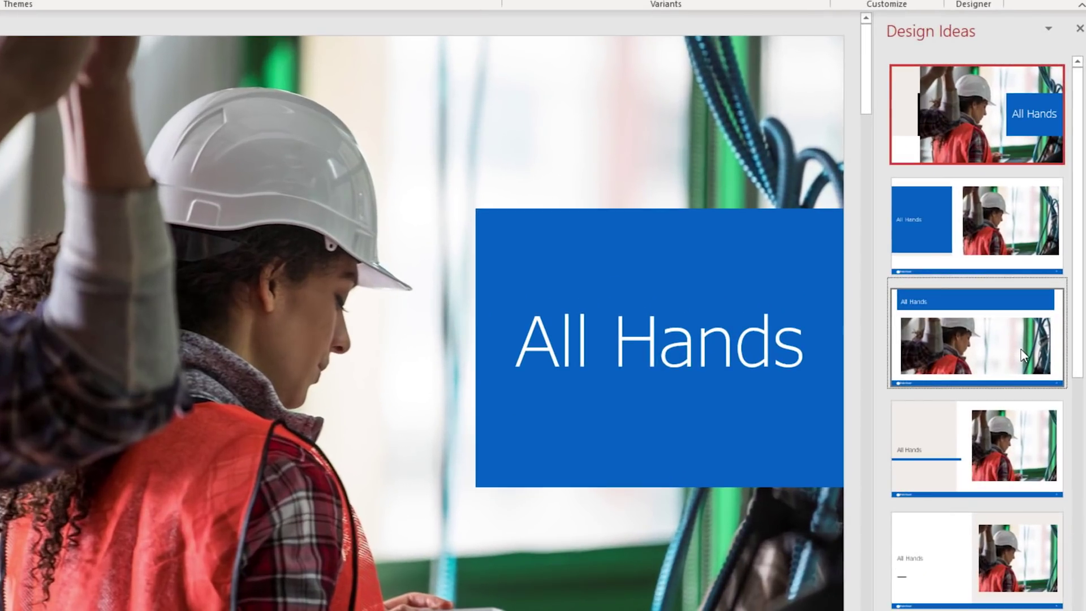
# Apply the third design idea, a blue title banner above the photo, to the All Hands title slide.
pyautogui.click(1035, 343)
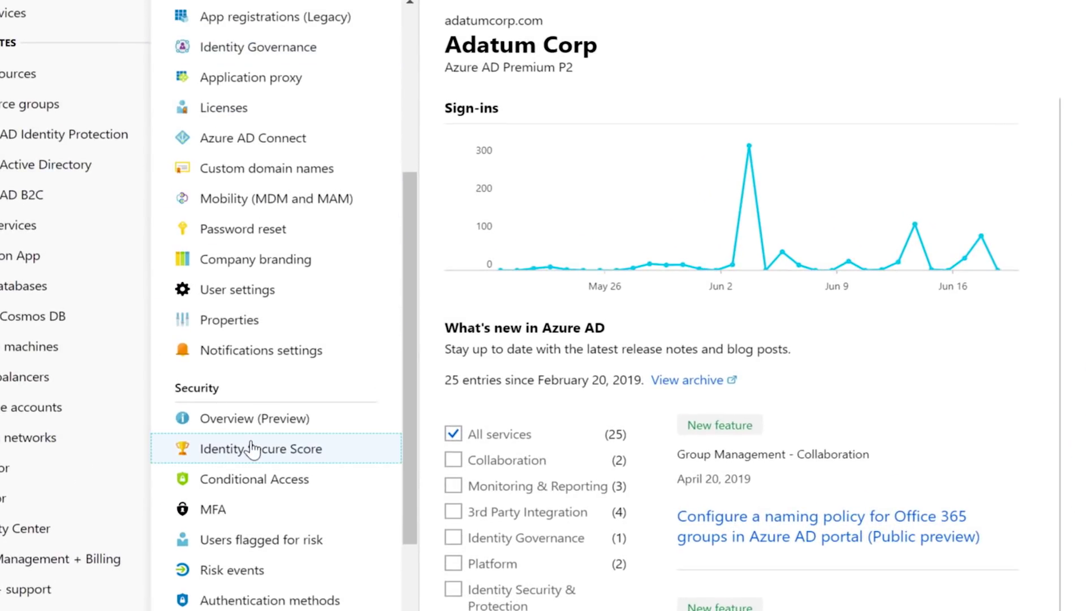
# Review Identity Secure Score and the details of its admin MFA improvement action.
pyautogui.click(253, 448)
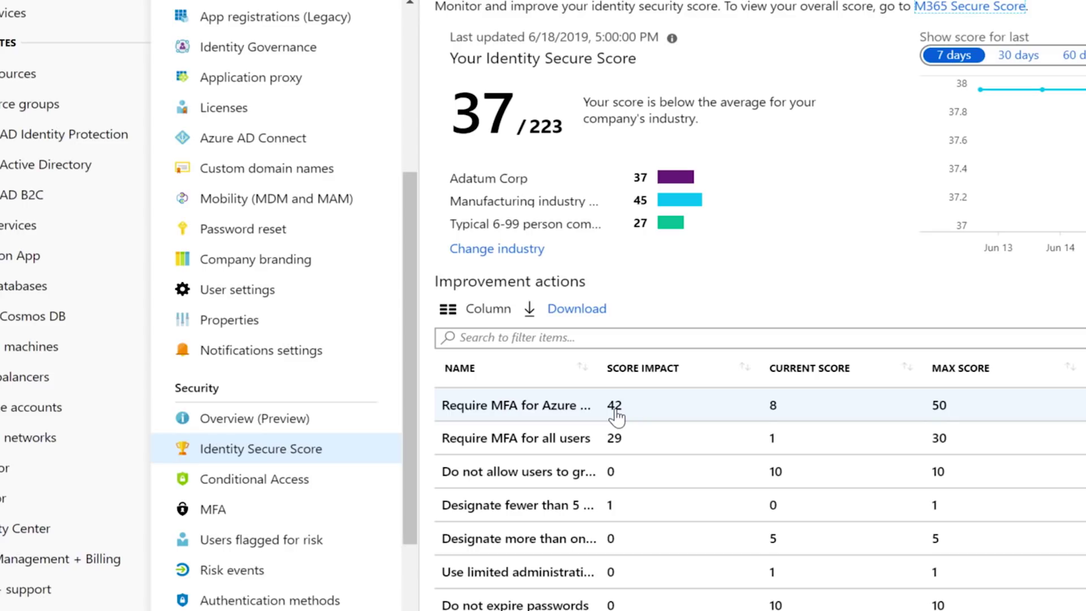
pyautogui.click(617, 417)
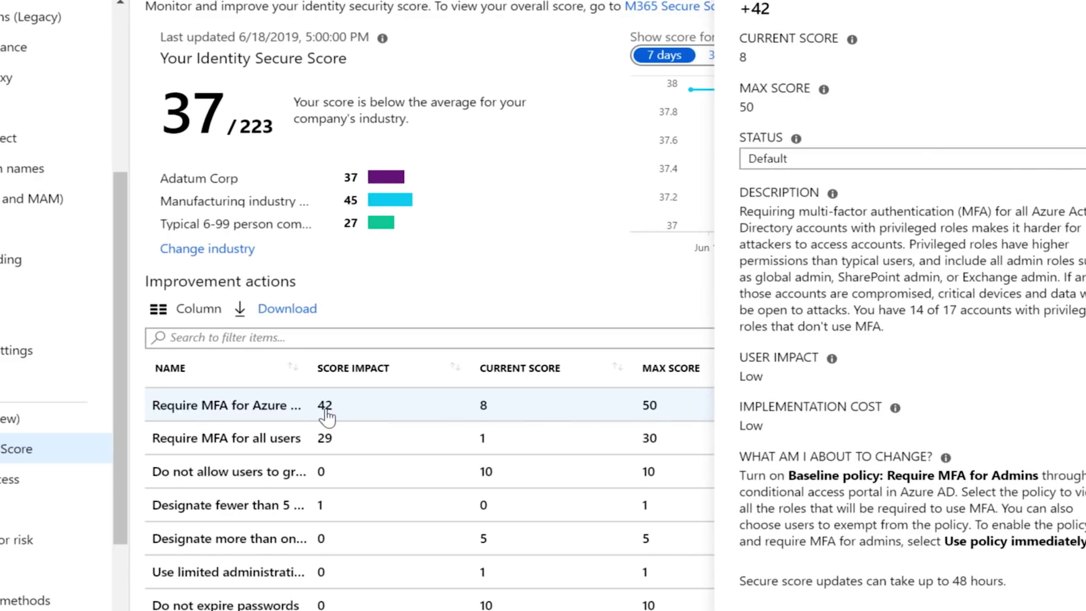
pyautogui.scroll(-4, 853, 361)
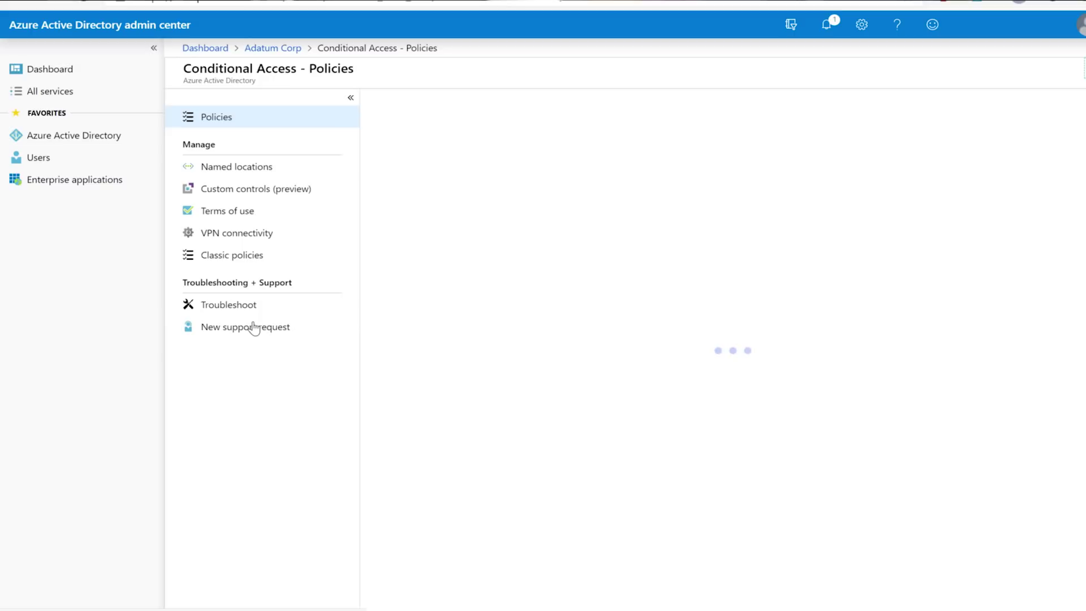
# Start a new conditional access policy that applies to all users.
pyautogui.click(427, 119)
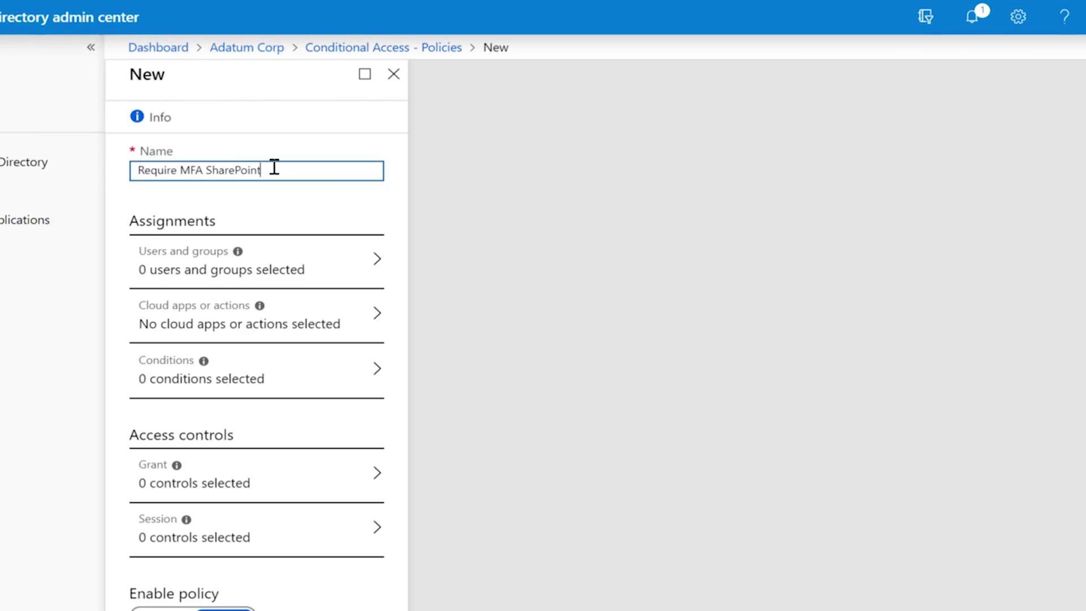
pyautogui.click(282, 261)
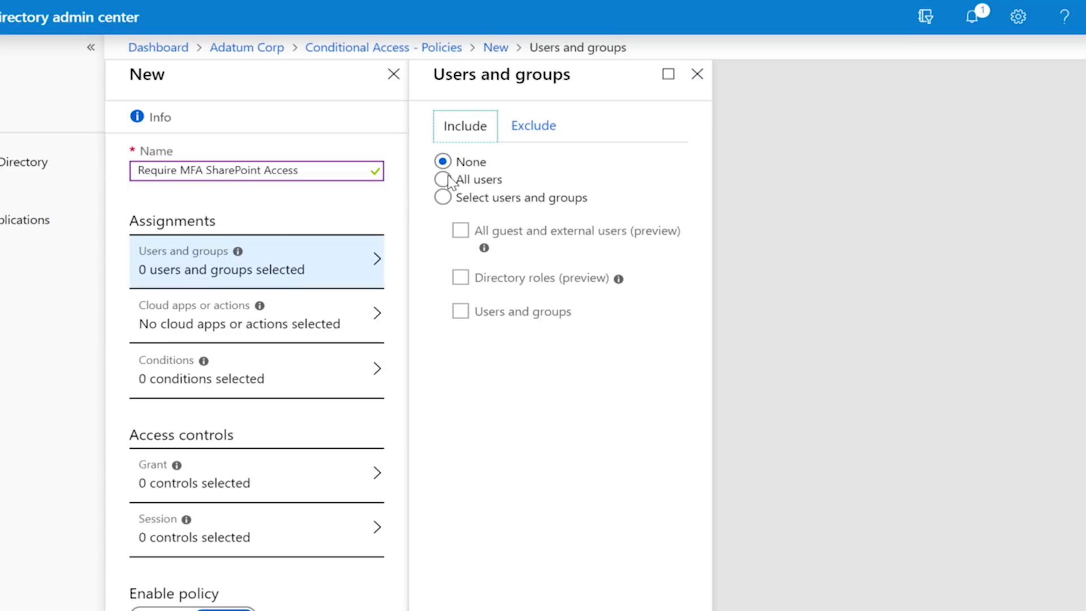
pyautogui.click(444, 180)
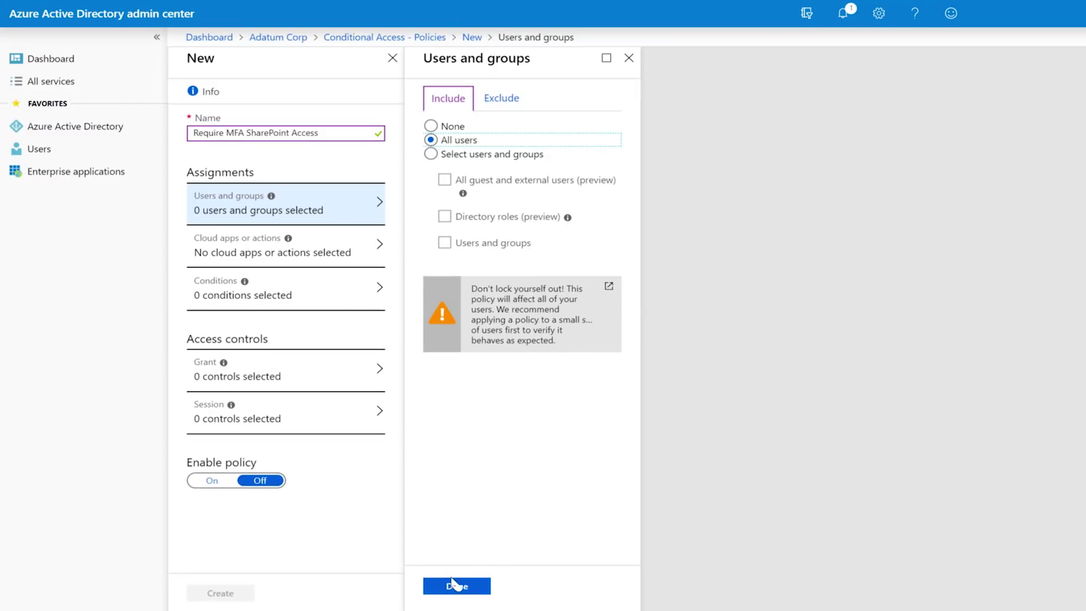
pyautogui.click(454, 587)
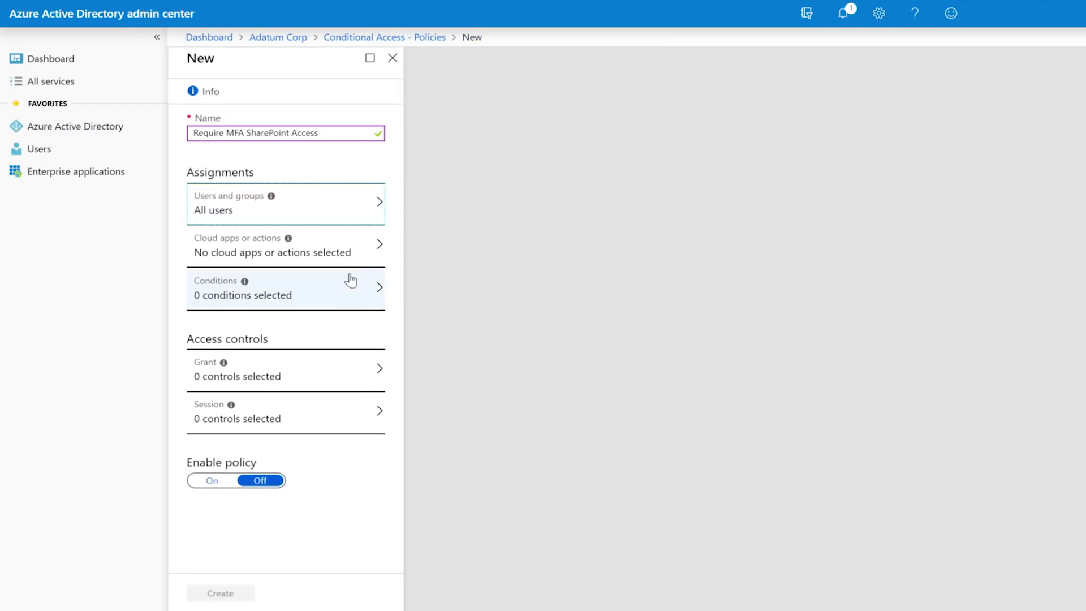
# Limit the policy's cloud apps to Office 365 SharePoint Online.
pyautogui.click(359, 259)
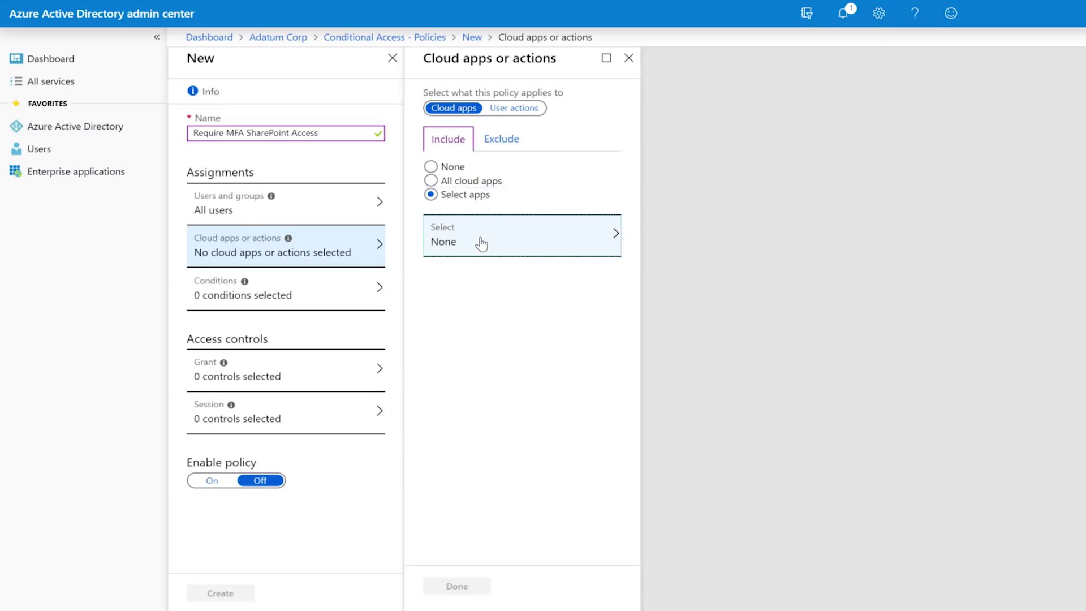
pyautogui.click(481, 243)
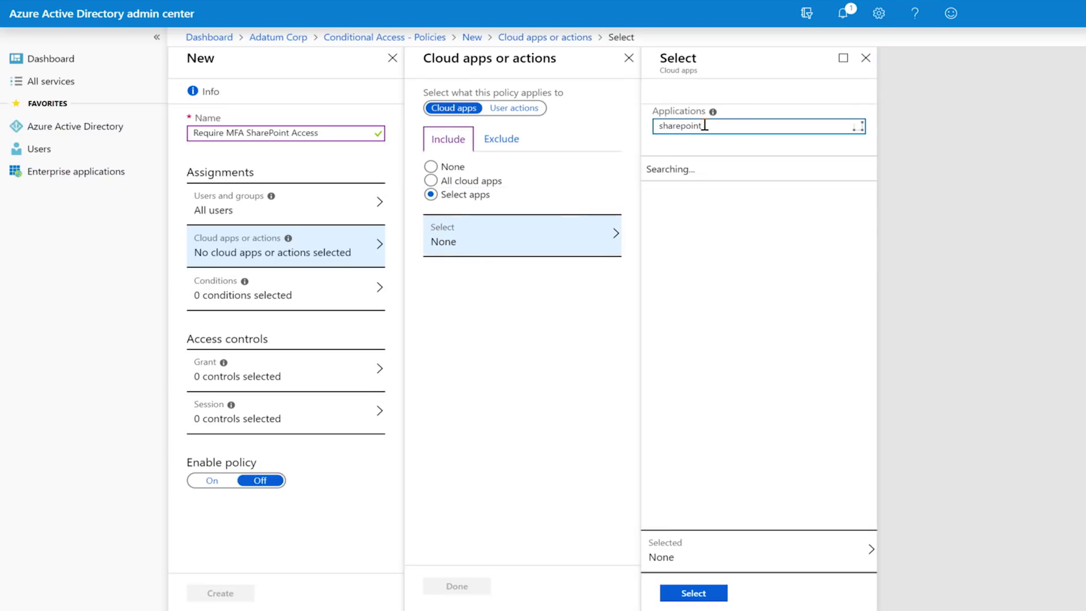
pyautogui.click(706, 186)
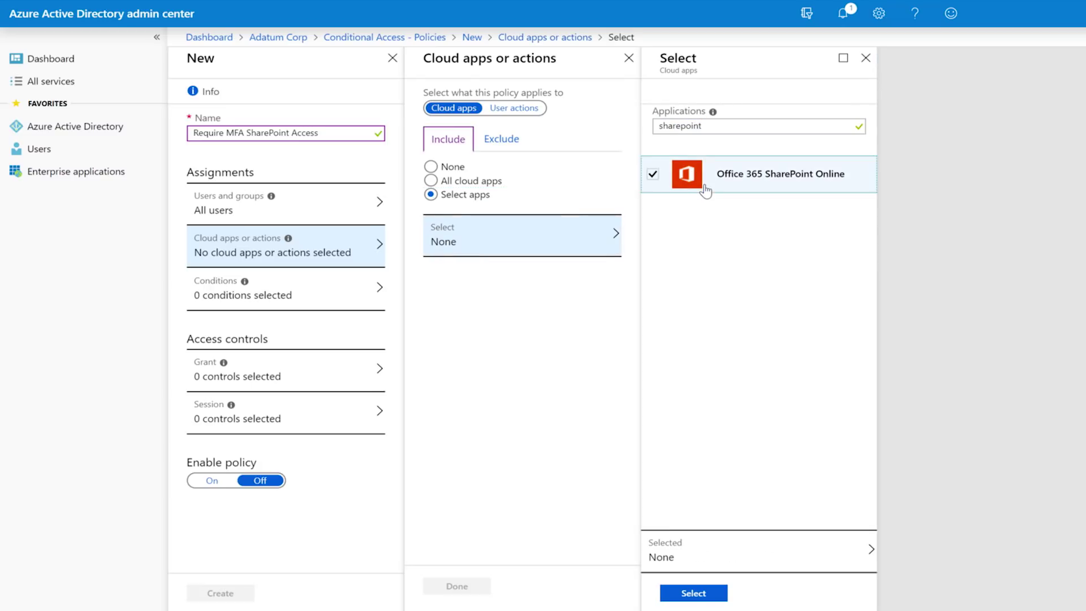
pyautogui.click(694, 594)
pyautogui.click(446, 586)
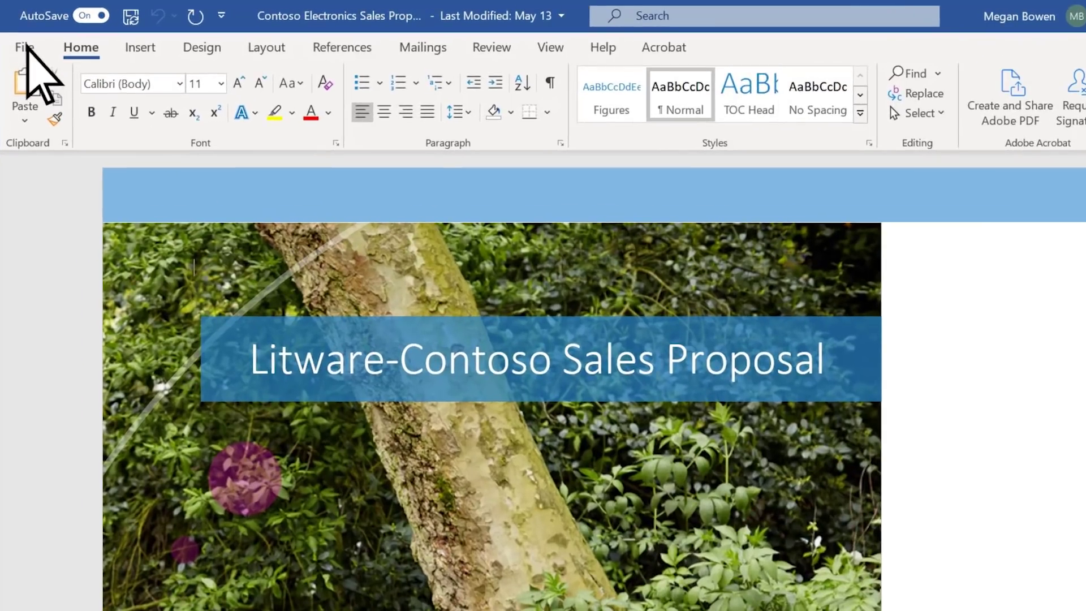
# Open the File backstage view of the Litware-Contoso Sales Proposal document.
pyautogui.click(25, 47)
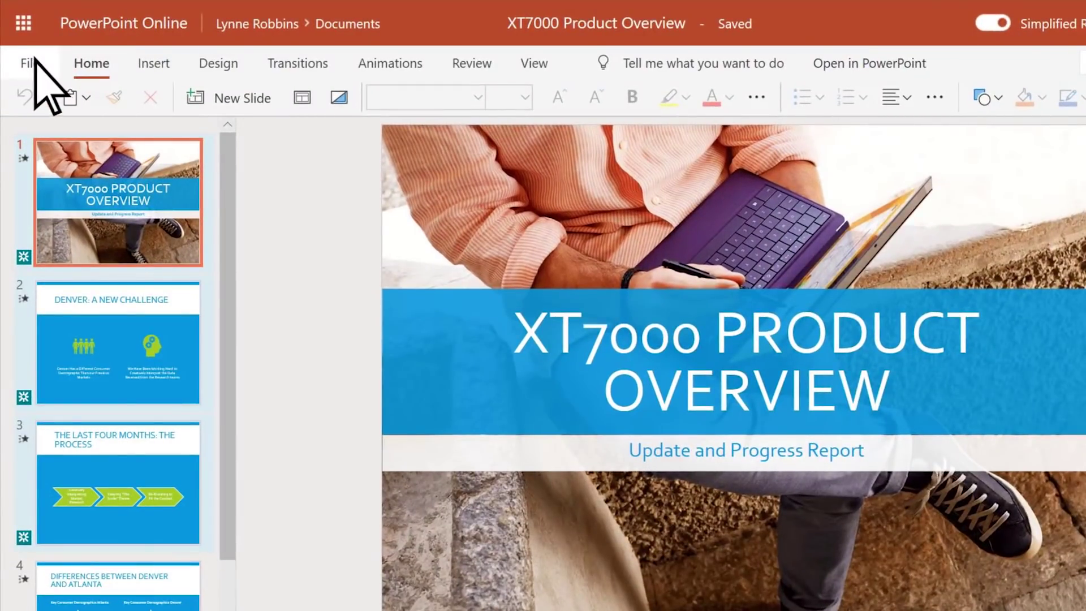
# Open Version History from File > Info and view the version saved 11 minutes ago.
pyautogui.click(29, 63)
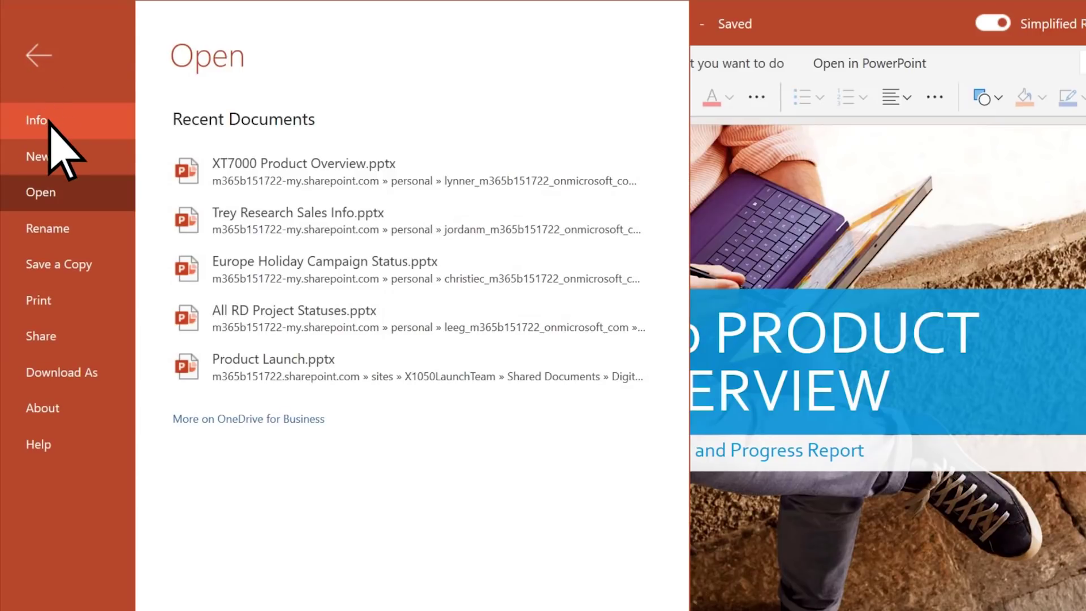
pyautogui.click(52, 126)
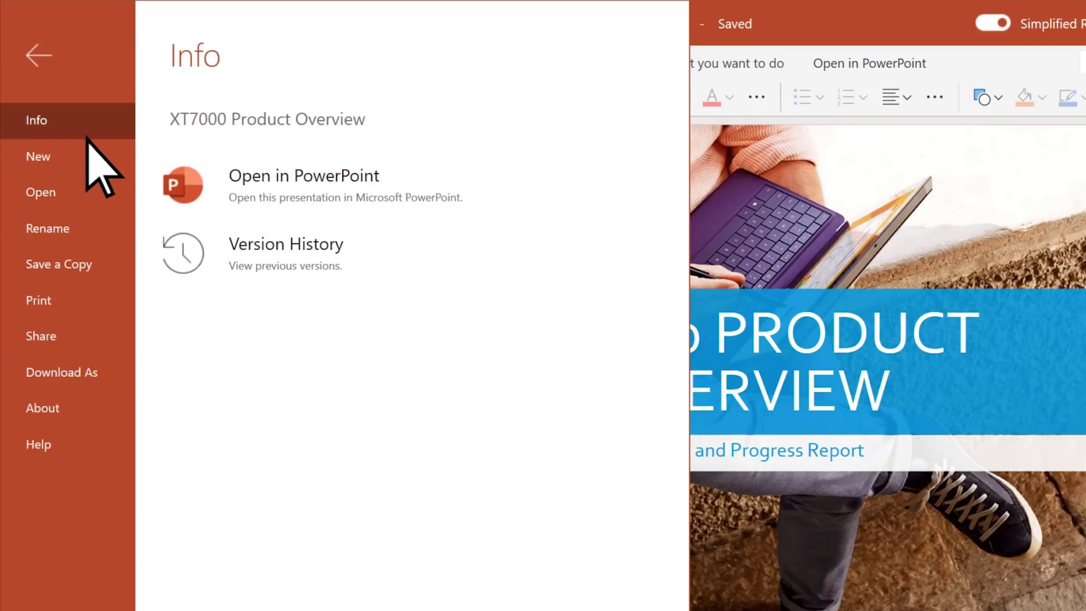
pyautogui.click(248, 266)
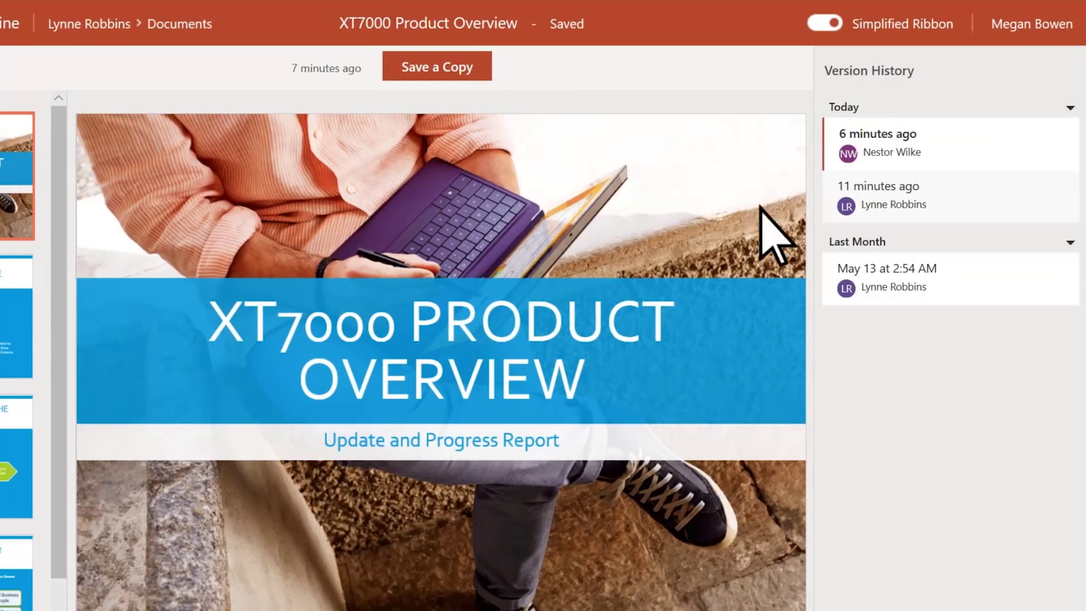
pyautogui.click(889, 204)
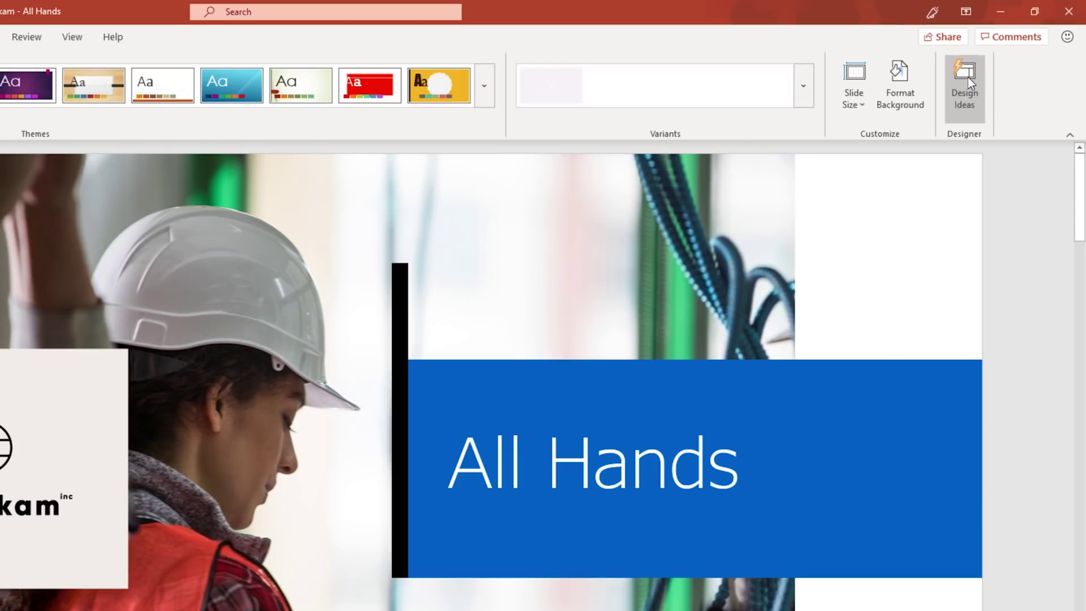
# Try the first Design Ideas layout, then settle on the blue-banner-above-photo layout.
pyautogui.click(969, 77)
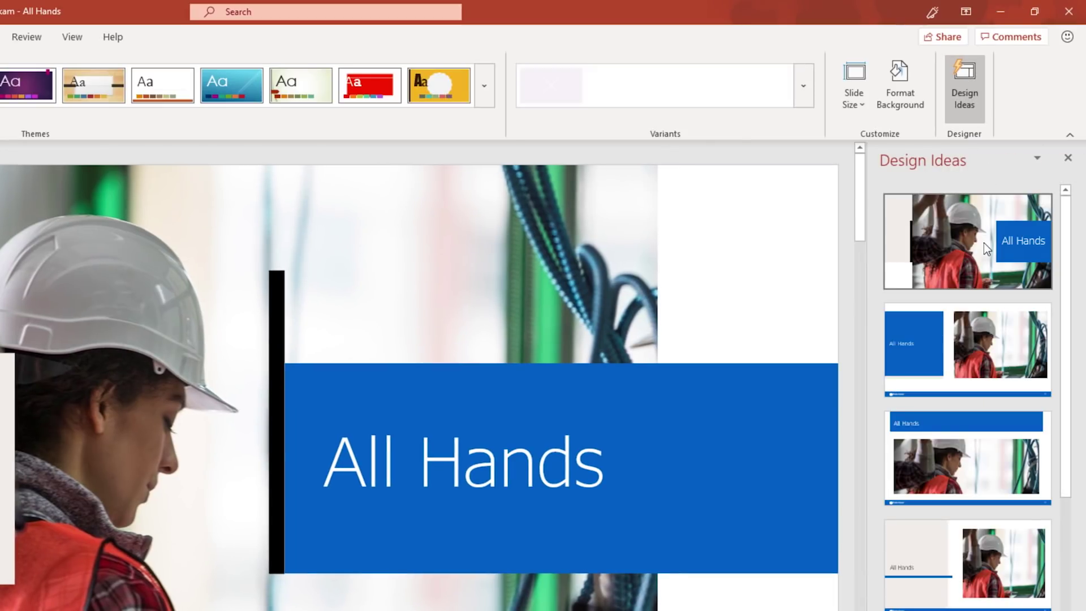
pyautogui.click(982, 244)
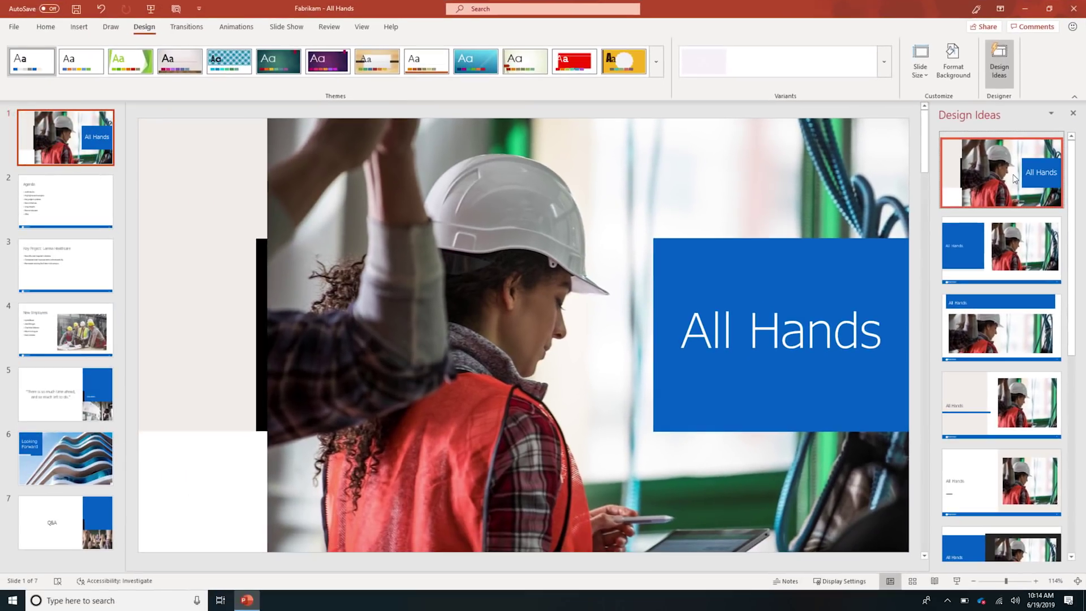
pyautogui.click(1033, 340)
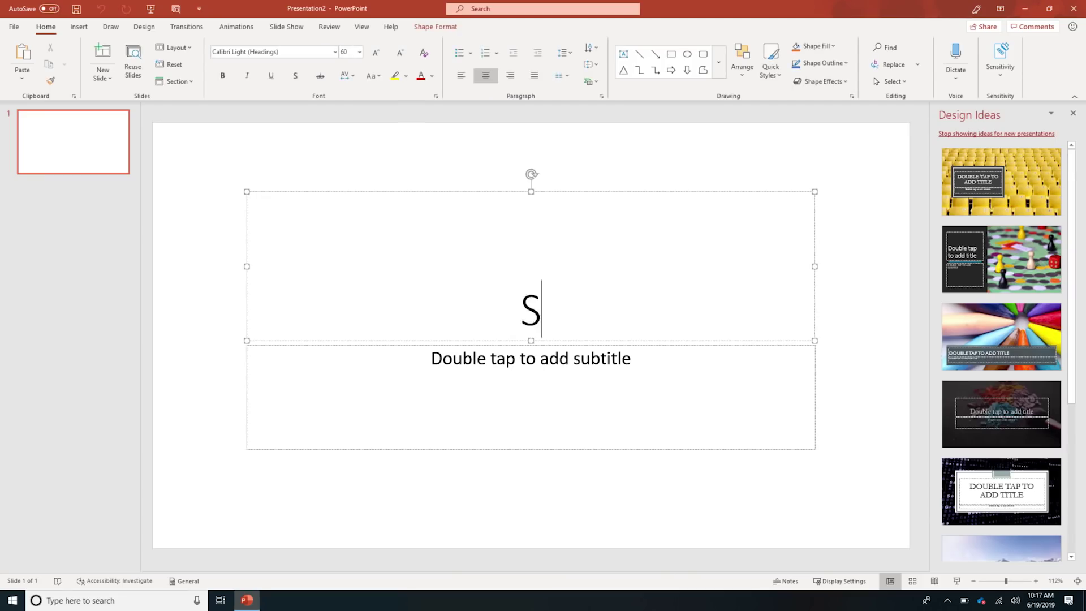
# Title the slide 'Shipping Logistics' and give it the ship-photo design idea.
pyautogui.write('hipping Logistics')
pyautogui.hotkey('ctrl', 'Return')
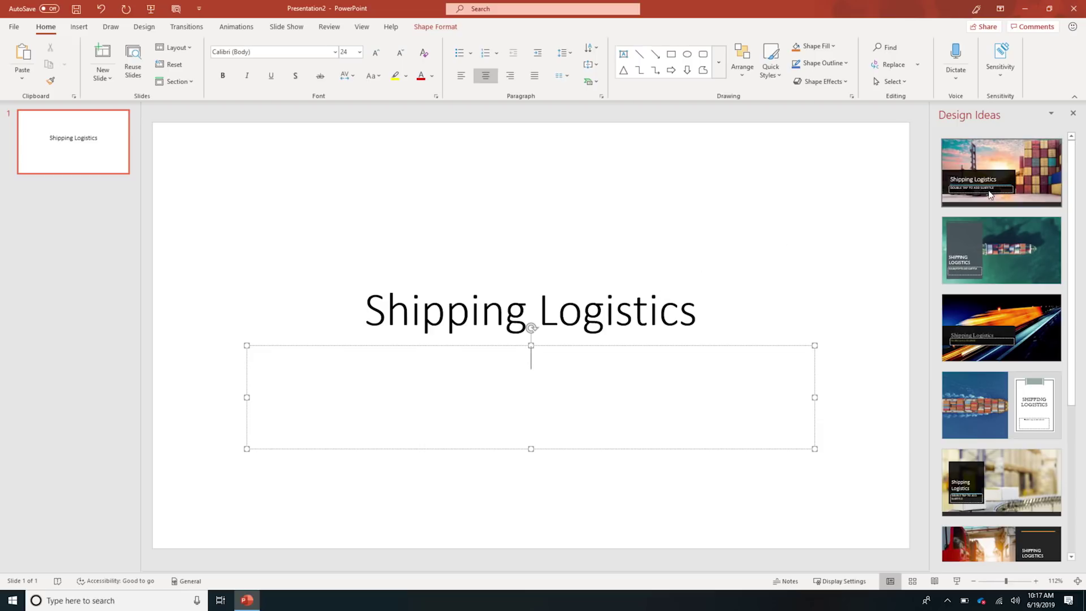
pyautogui.click(990, 198)
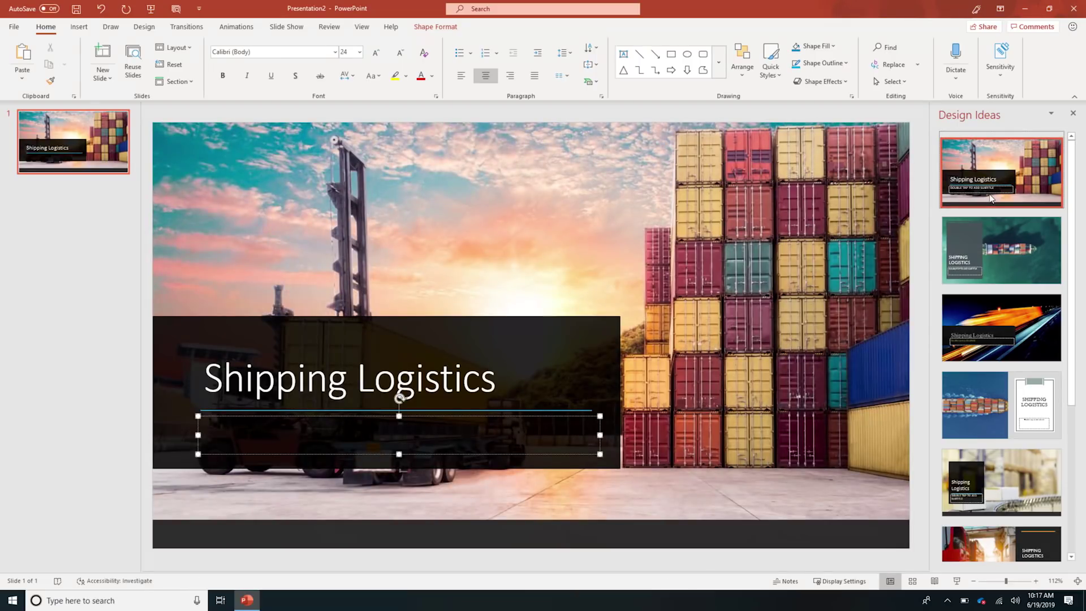
pyautogui.click(1021, 258)
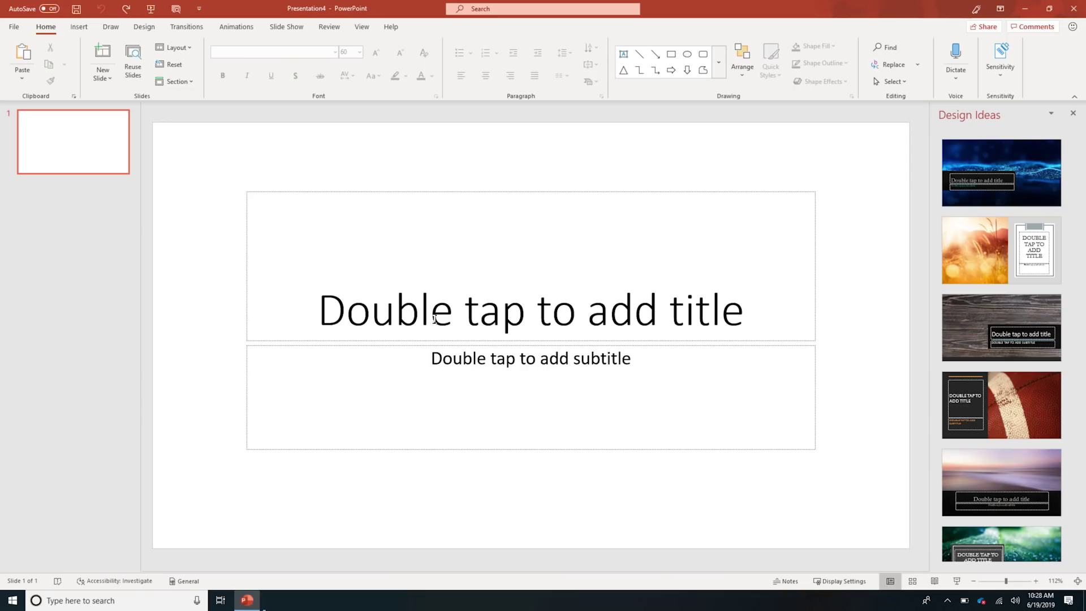
# Complete the title 'Commercial Planes Fly at 30,000 Feet' and apply the fourth, dark-framed aerial-plane design.
pyautogui.write('ommercial Plan')
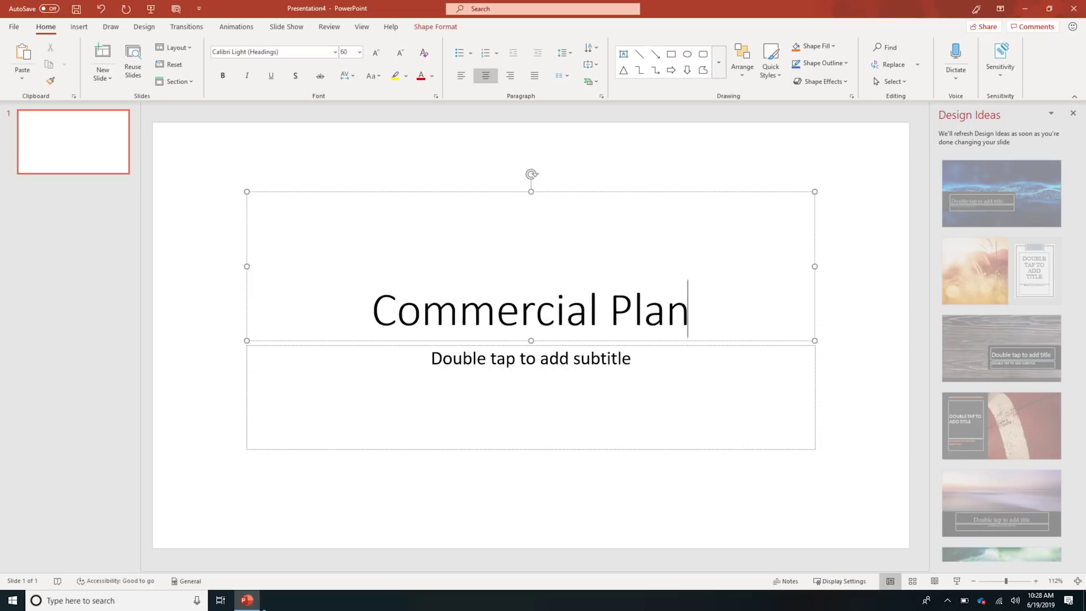
pyautogui.write('es Fly at 30,000 Feet')
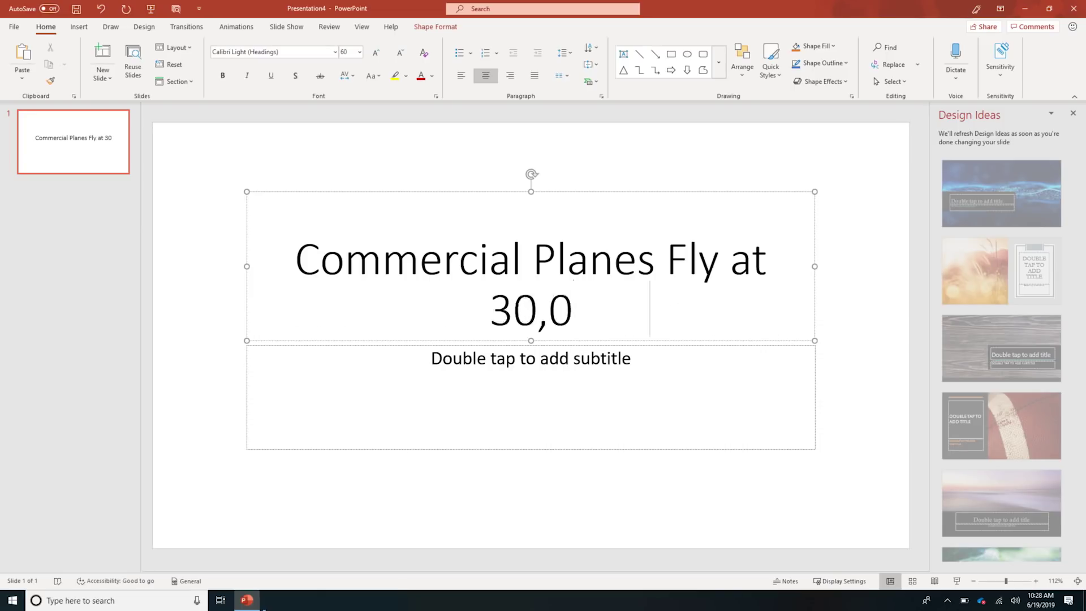
pyautogui.click(486, 363)
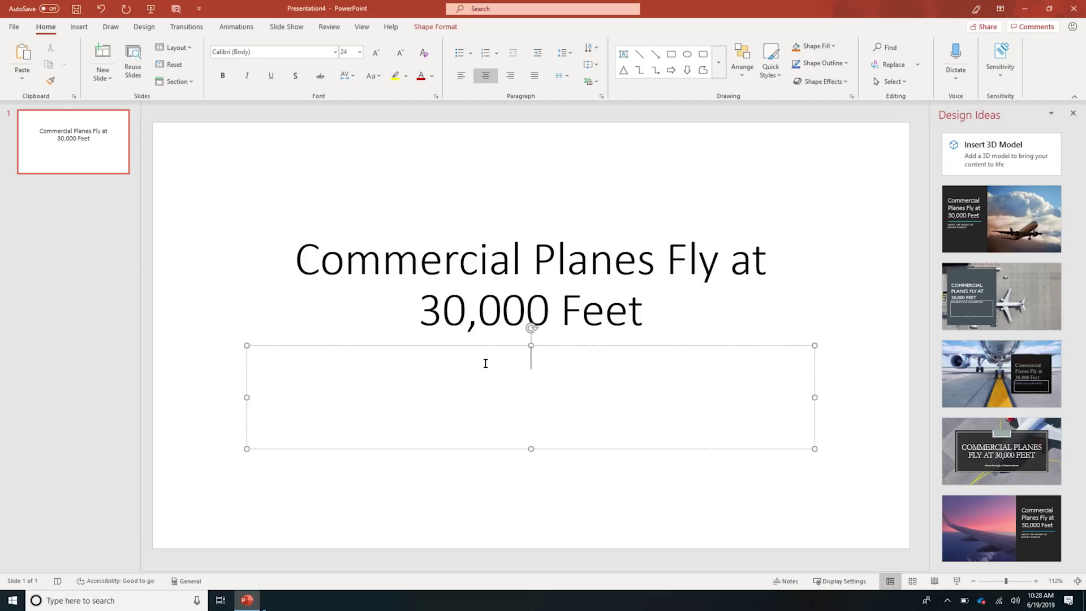
pyautogui.click(993, 220)
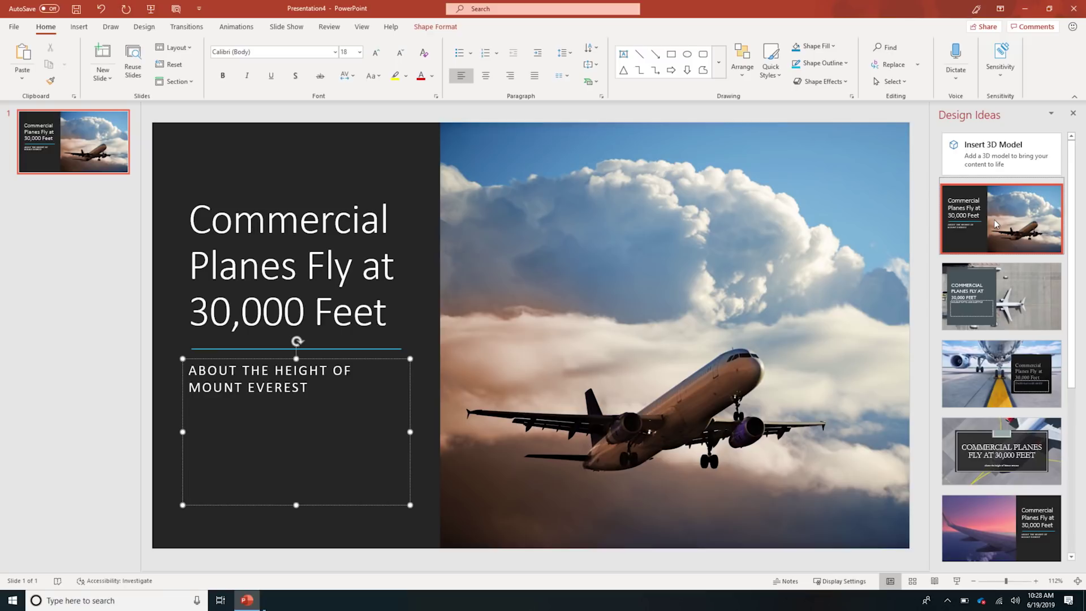
pyautogui.click(1027, 306)
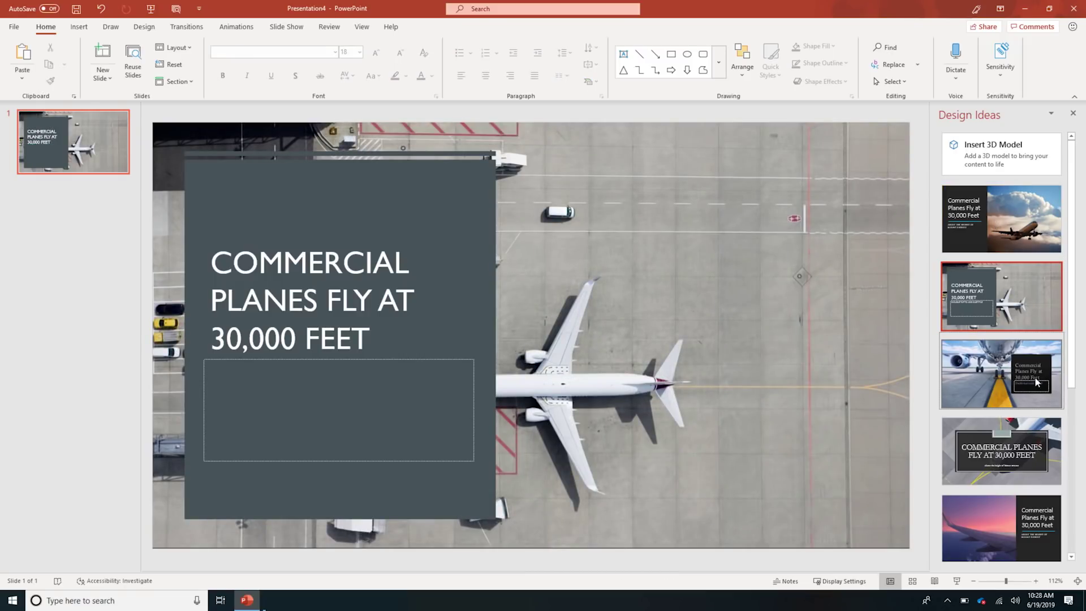
pyautogui.click(1029, 465)
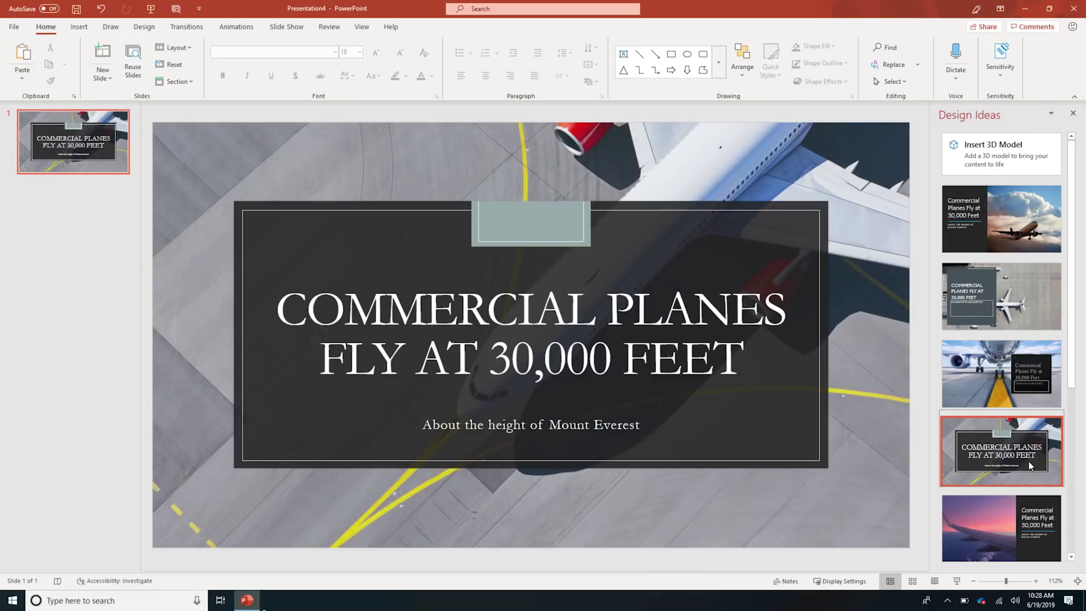